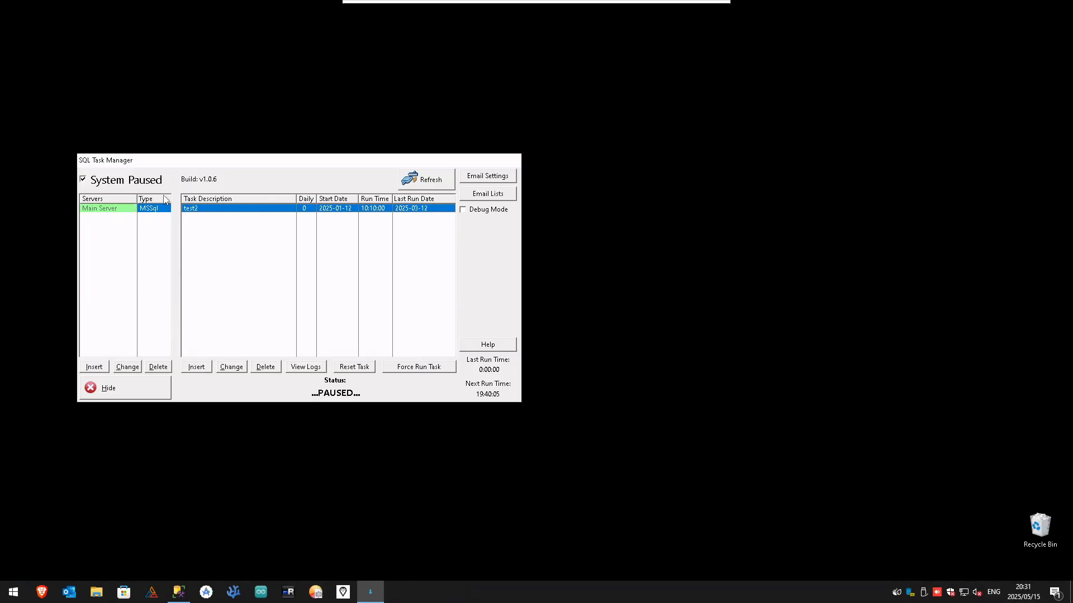
Open a blank server record to examine its connection fields, and discard it without saving
left_click(94, 366)
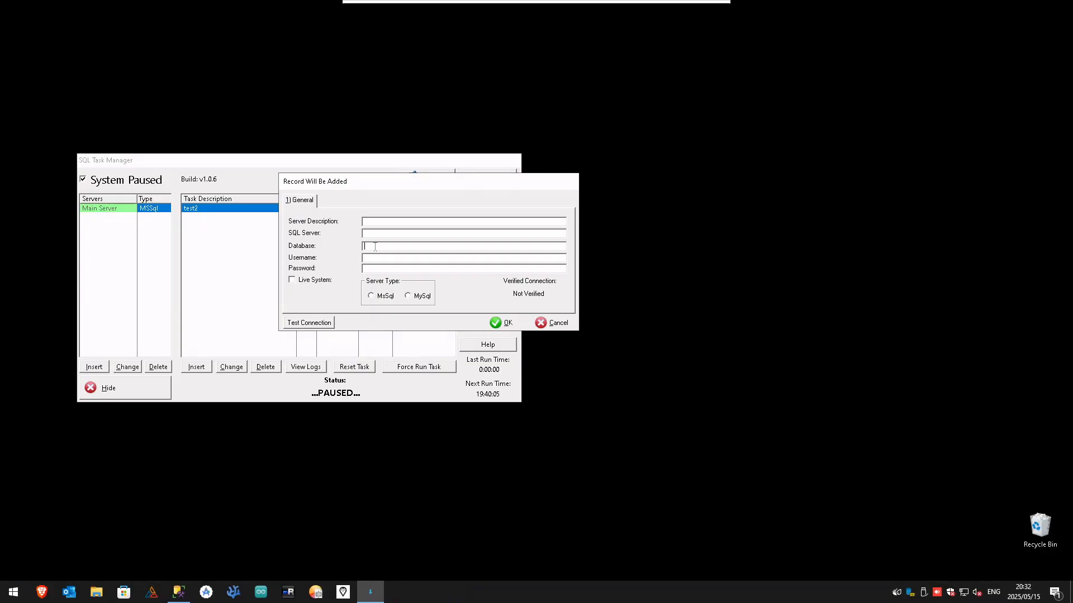
left_click(378, 257)
left_click(562, 326)
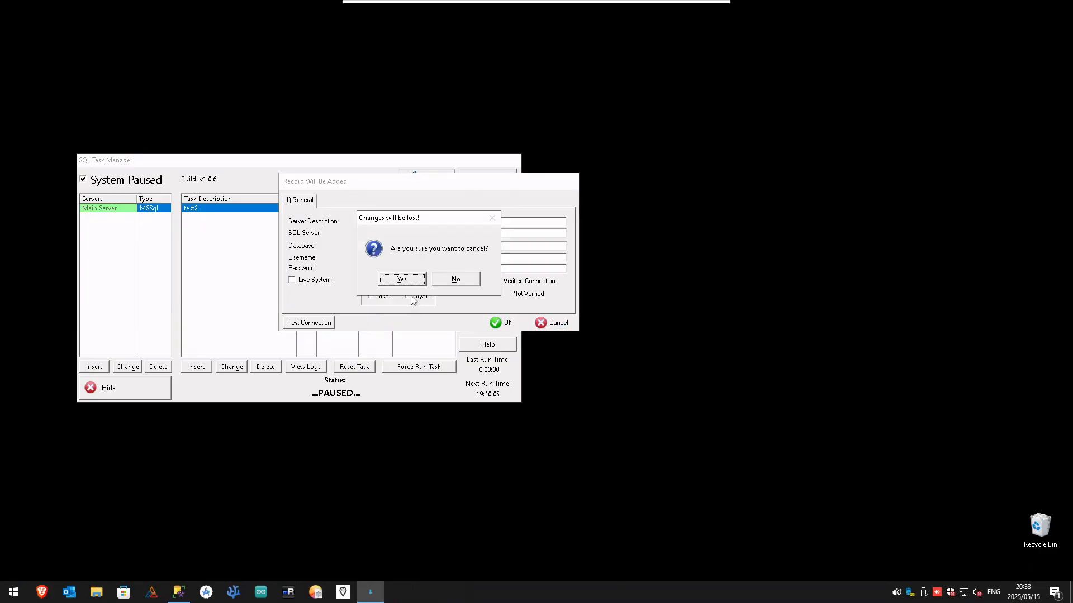
left_click(402, 279)
Open the Main Server record, review its connection details and test the connection
left_click(127, 367)
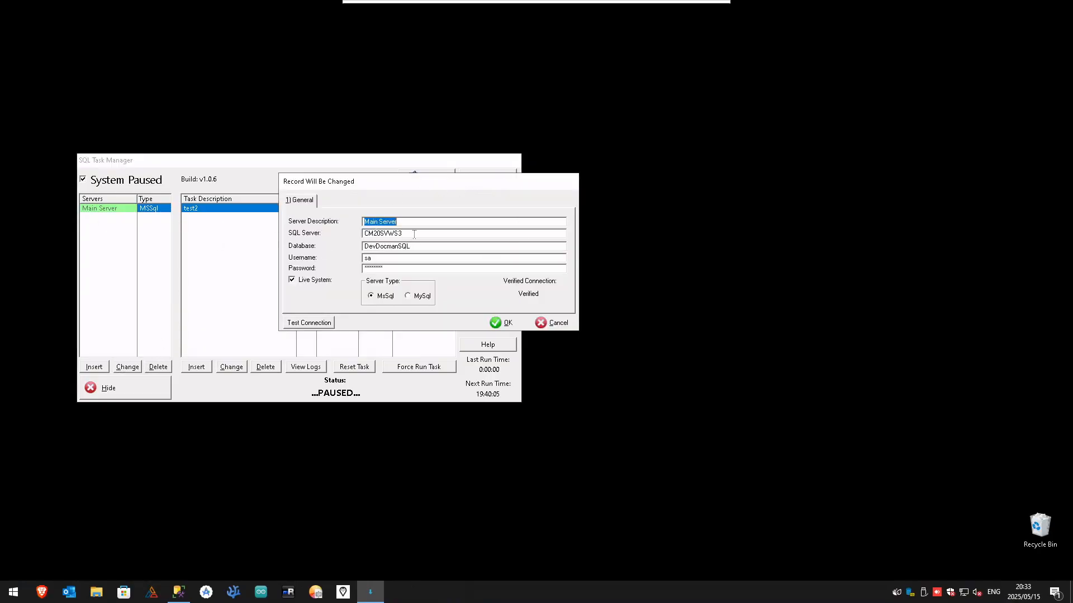
key("Tab")
left_click_drag(413, 222, 305, 227)
left_click_drag(408, 233, 347, 230)
key("Tab")
key("Tab")
left_click(385, 267)
left_click(332, 325)
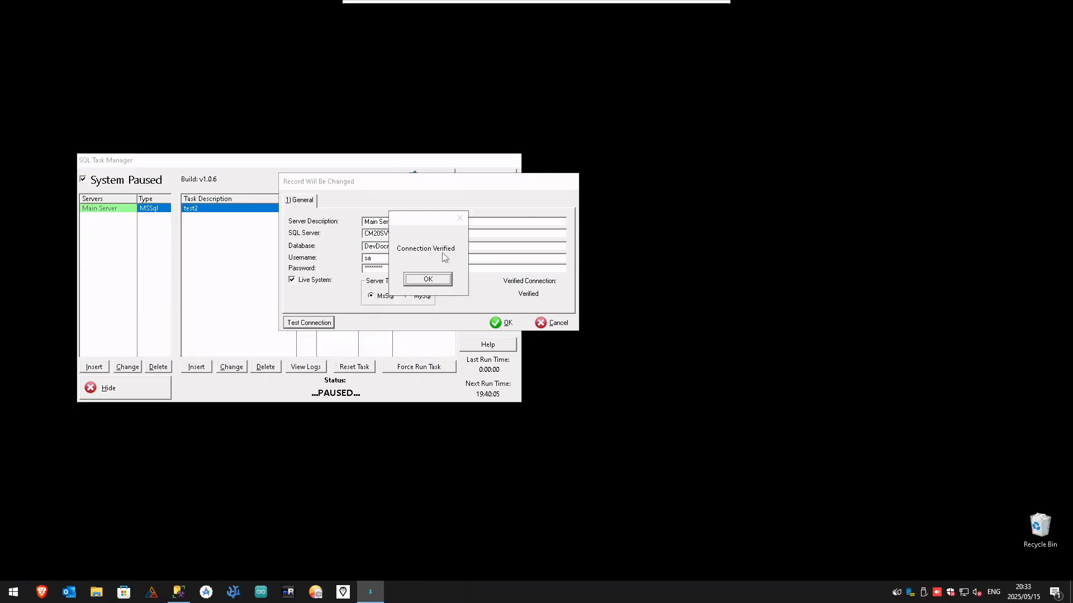
left_click(444, 281)
Run the Main Server connection test again twice and save the record
left_click(421, 270)
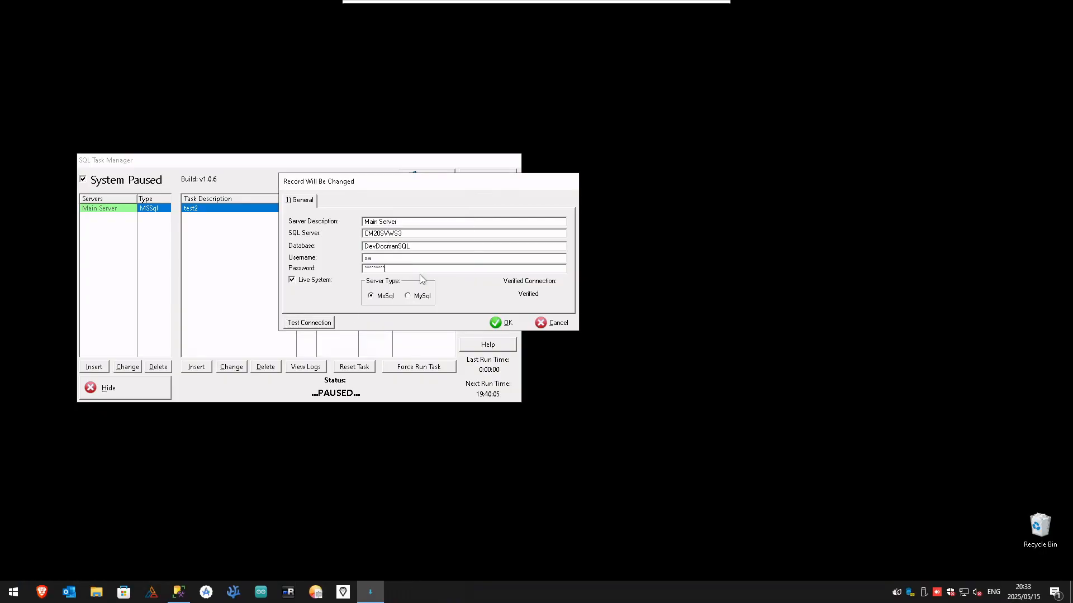
left_click(327, 322)
left_click(431, 277)
left_click(319, 326)
left_click(428, 277)
left_click(505, 324)
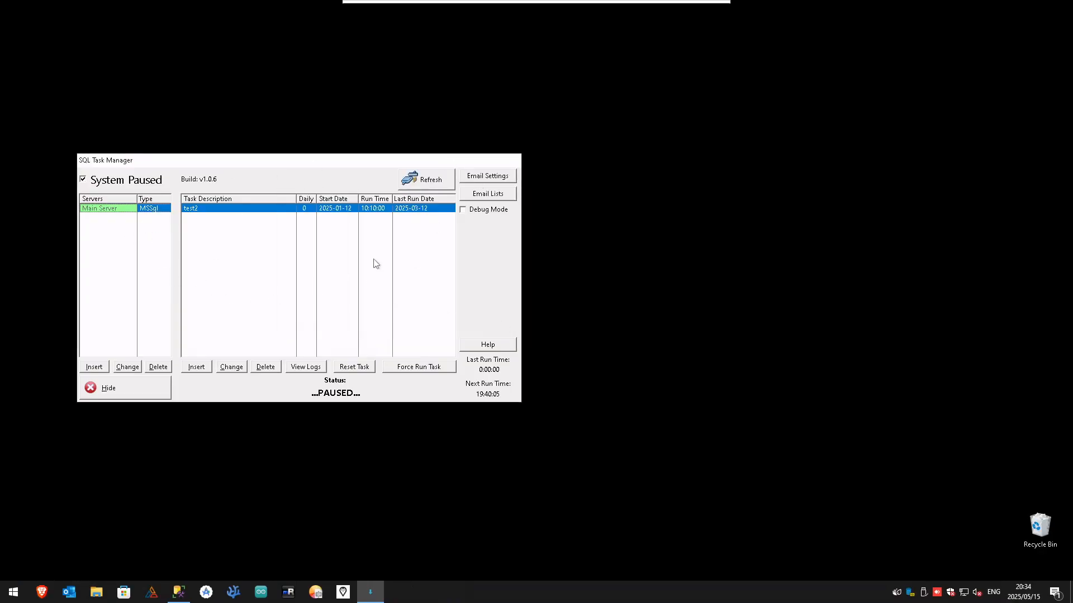
Examine the existing email server record's sender, copy, login and SSL fields, and close the email settings without changes
left_click(494, 177)
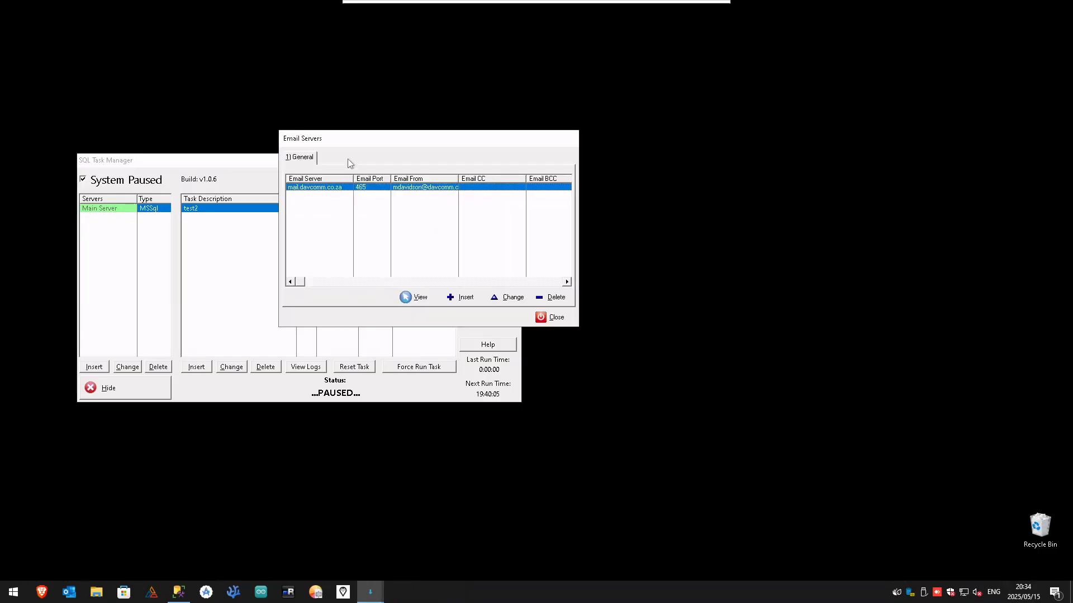
double_click(344, 188)
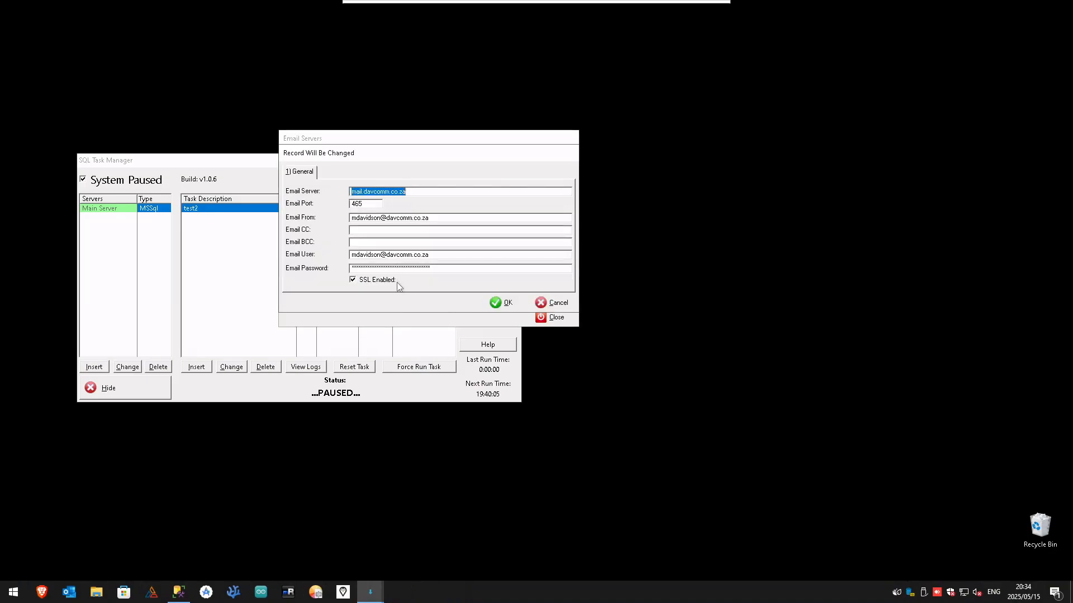
left_click(370, 230)
left_click_drag(357, 158, 505, 215)
left_click(519, 300)
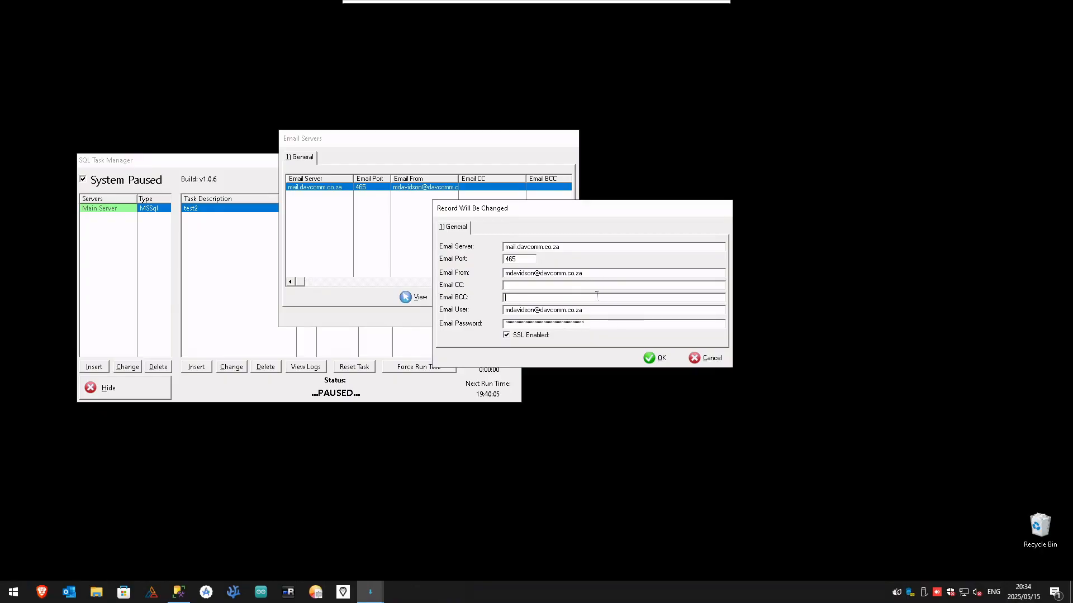
left_click(713, 359)
left_click(705, 358)
left_click(541, 318)
Examine the recipients, carbon copies and failed notification fields of the Test List email list, and close the lists
left_click(499, 193)
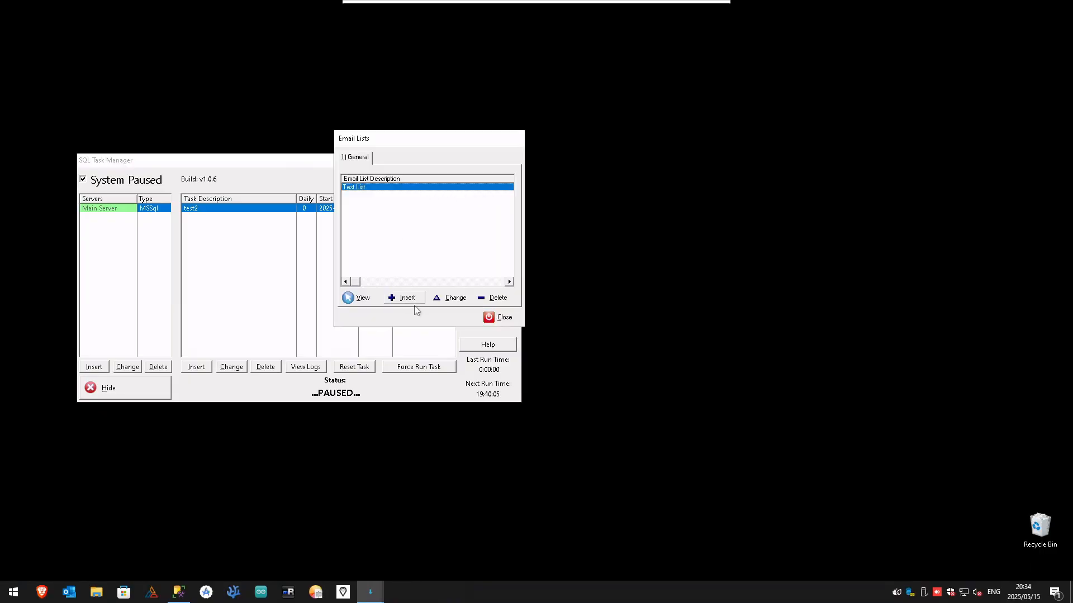
left_click(451, 297)
left_click(543, 240)
left_click_drag(495, 241, 270, 231)
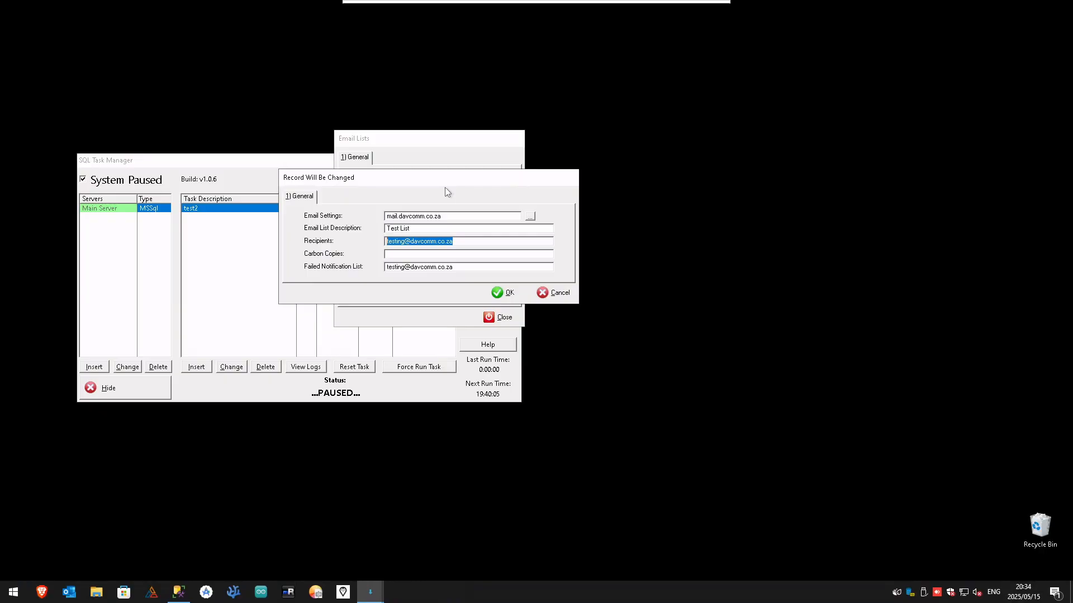
left_click(486, 242)
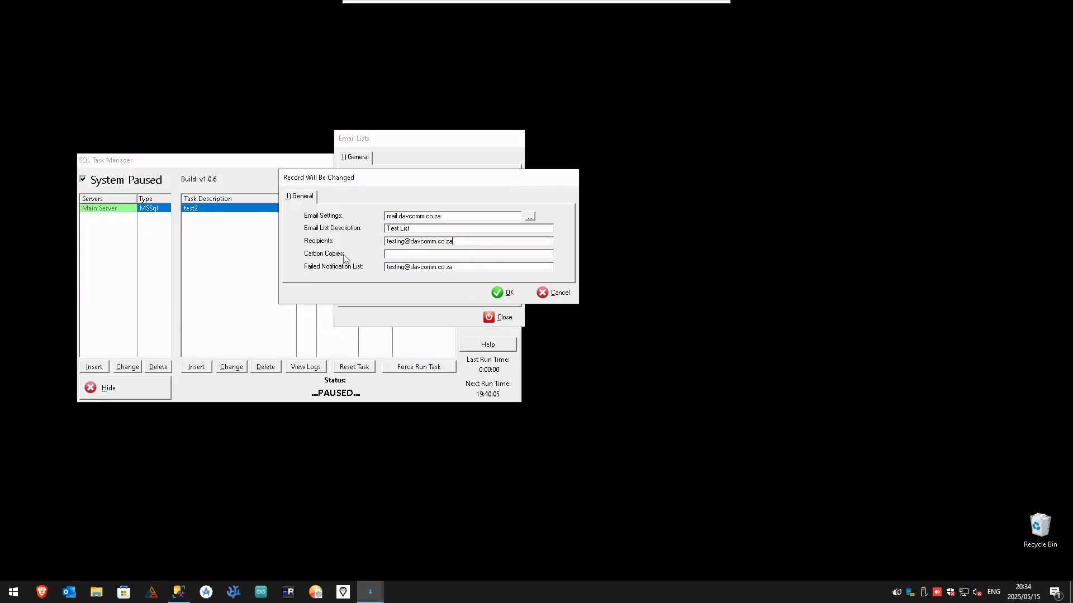
left_click(386, 255)
left_click(422, 267)
left_click_drag(487, 269, 387, 268)
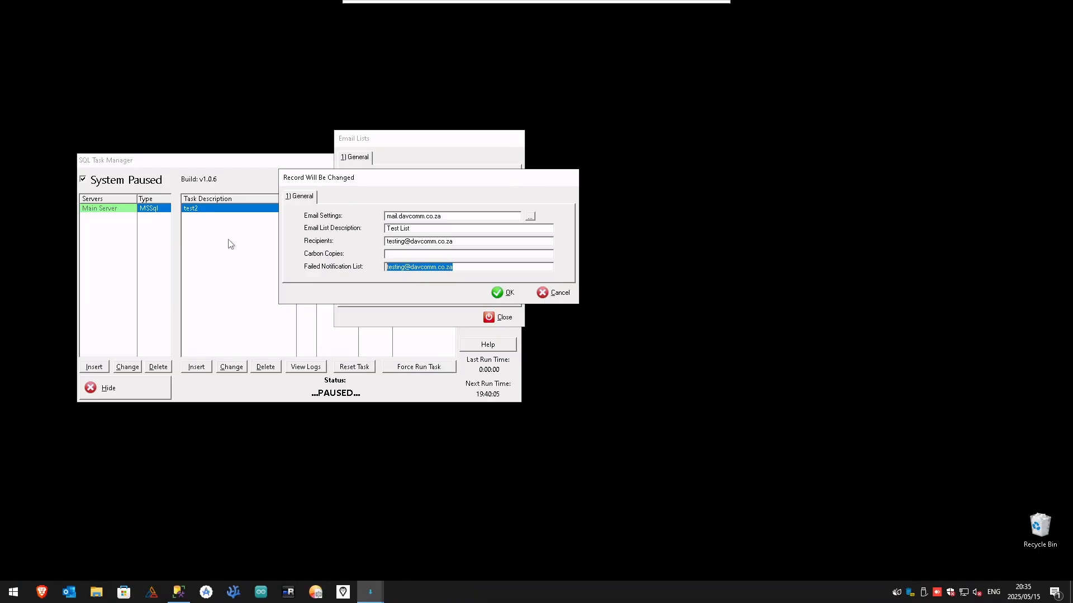
left_click(466, 267)
left_click(506, 294)
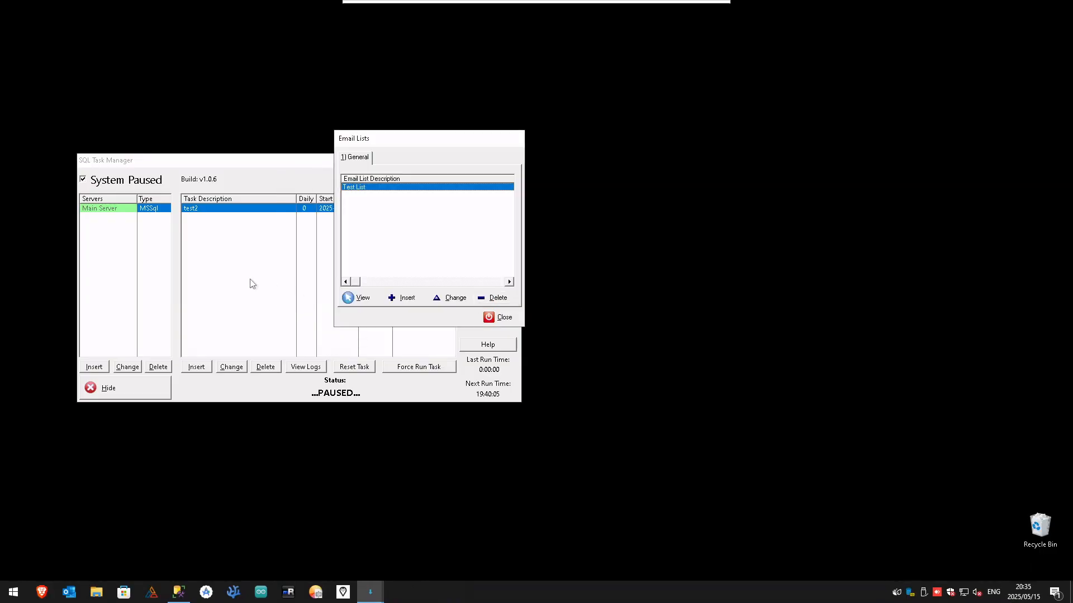
left_click(490, 321)
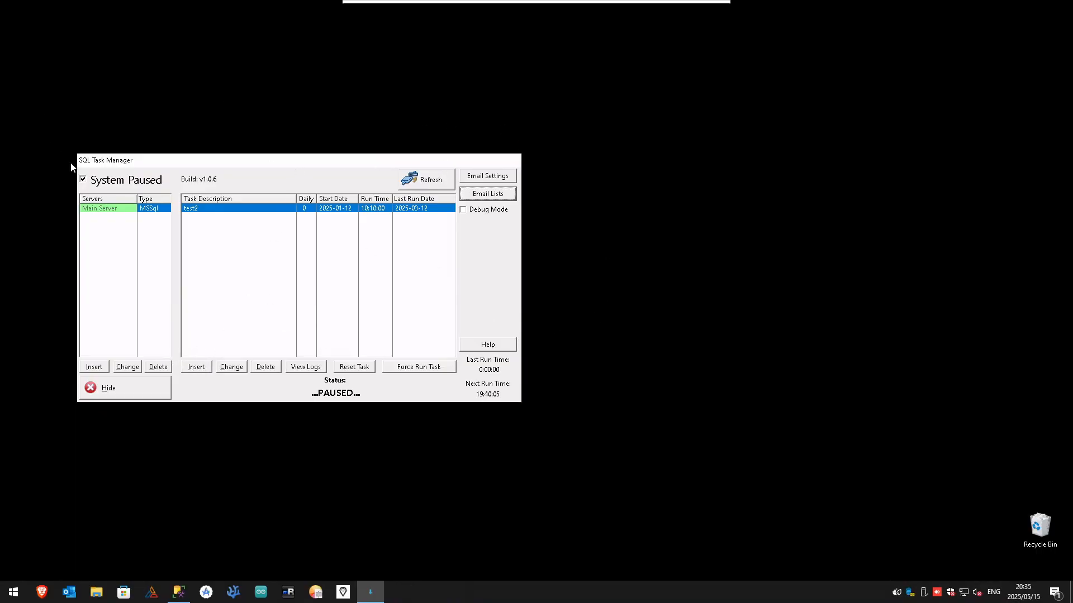
Open a blank task record to examine its scheduling and SQL command fields, and discard it
left_click(191, 370)
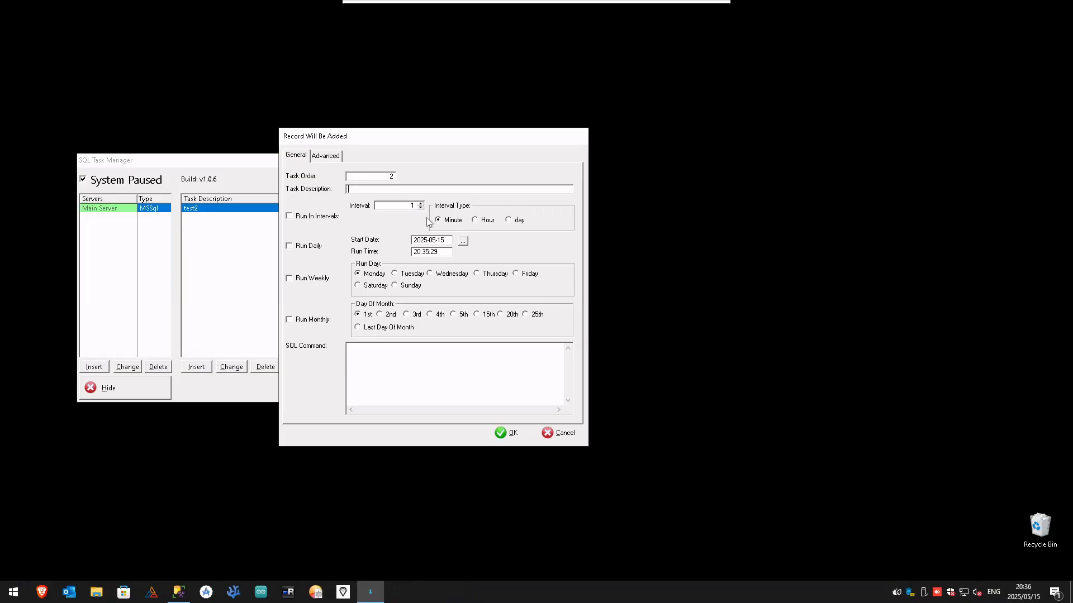
double_click(415, 206)
left_click(362, 352)
left_click(559, 433)
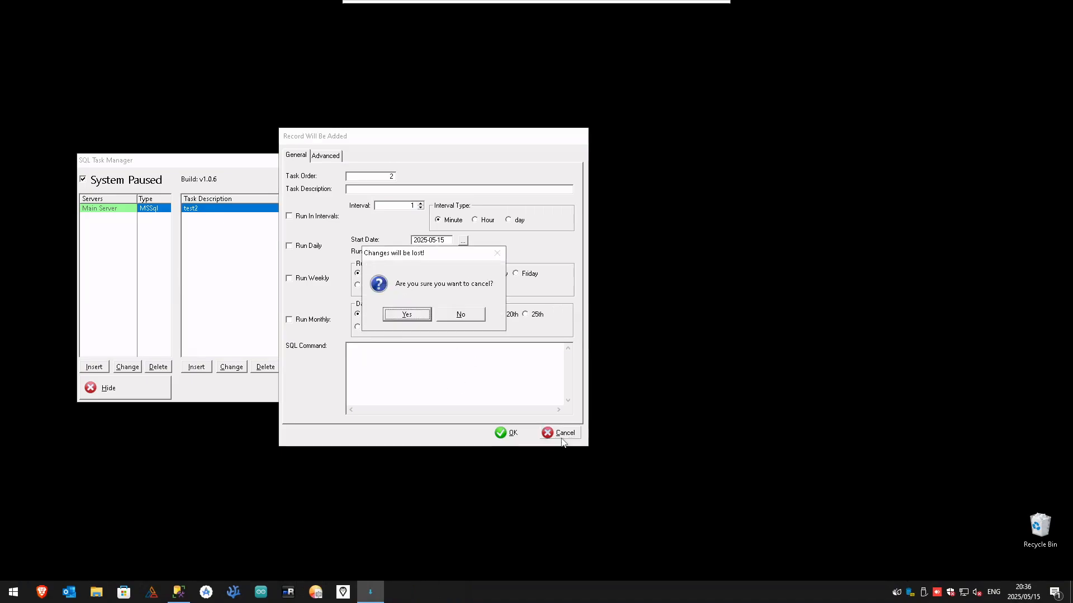
left_click(407, 314)
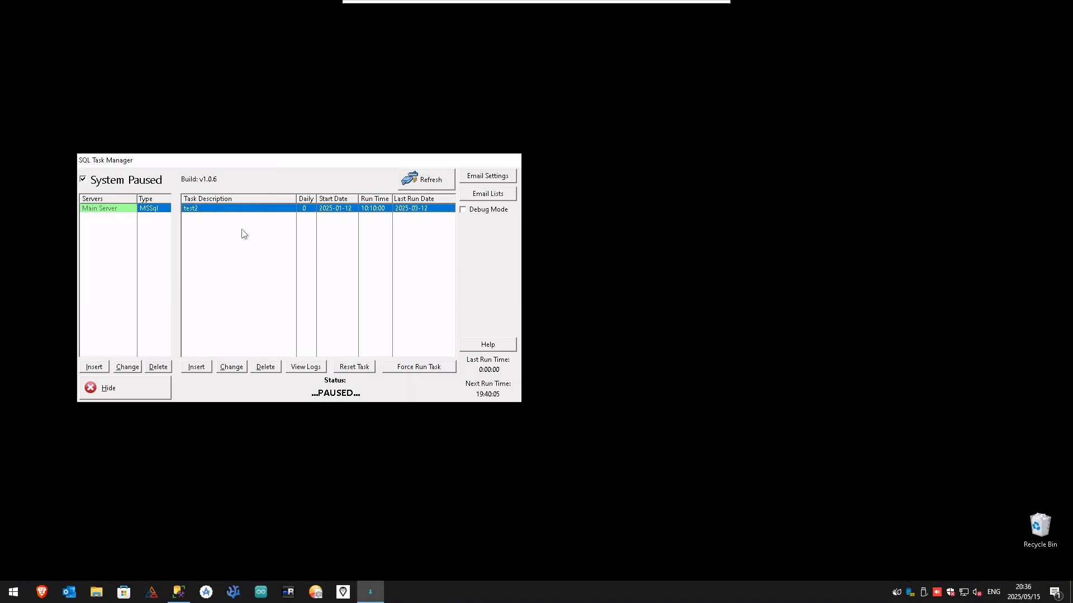
Set the test2 task to run daily with a run time of 20:00:00
left_click(232, 368)
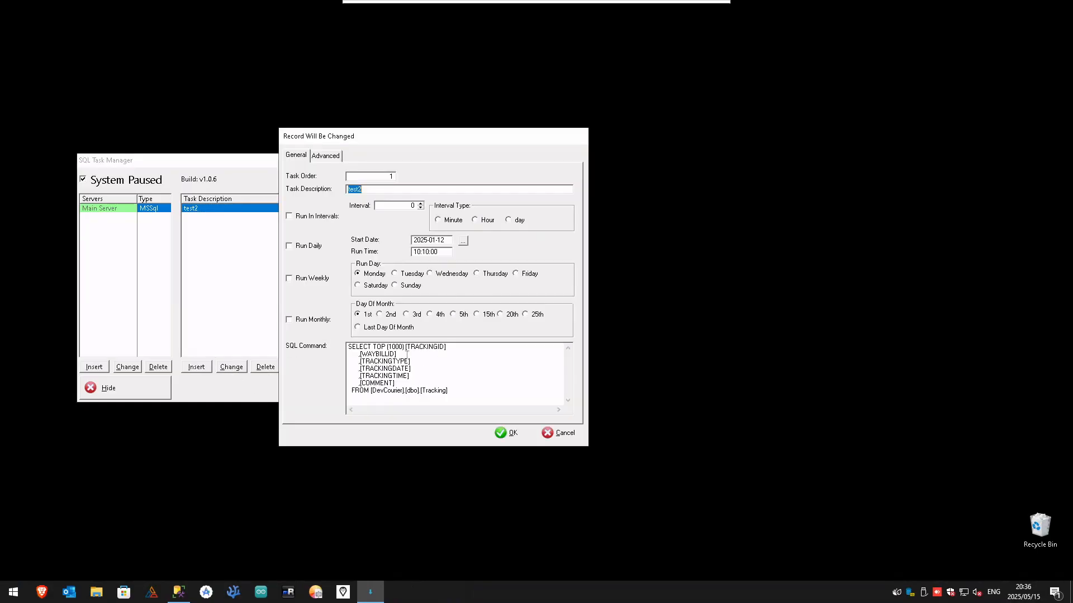
left_click_drag(349, 347, 339, 463)
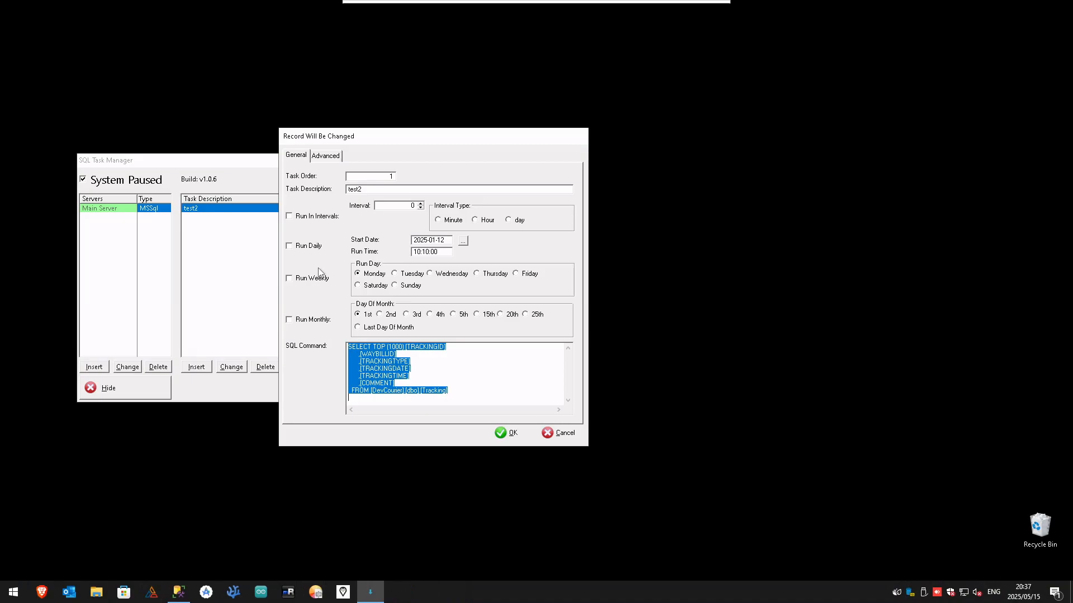
left_click(305, 249)
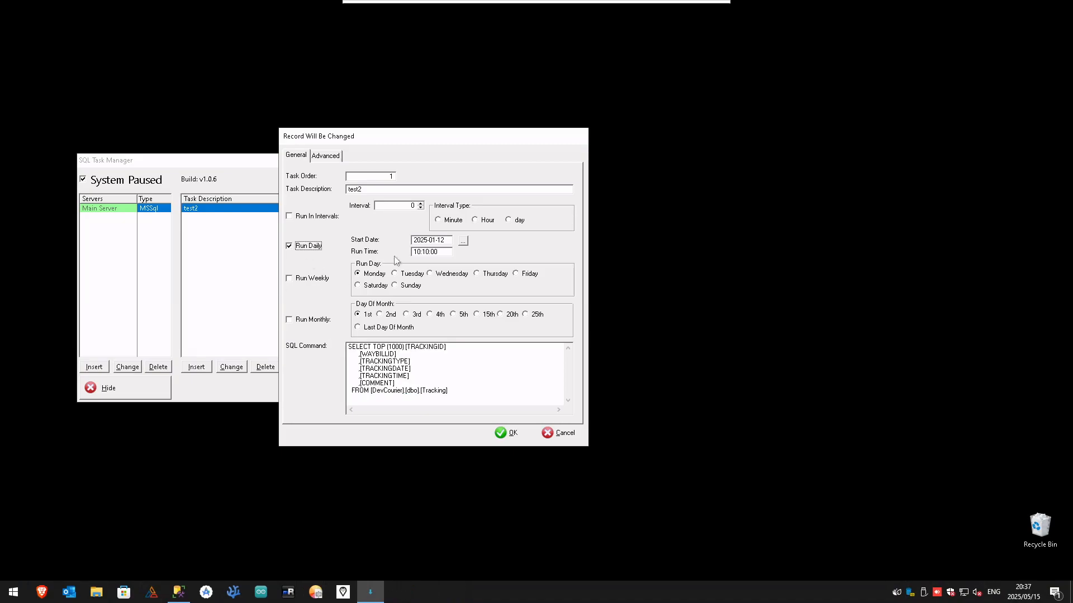
left_click(463, 241)
left_click(495, 300)
left_click(419, 252)
type("20")
key("Right")
type("00")
left_click(308, 245)
Examine the report export and email options of the test2 task against its general settings
left_click(329, 157)
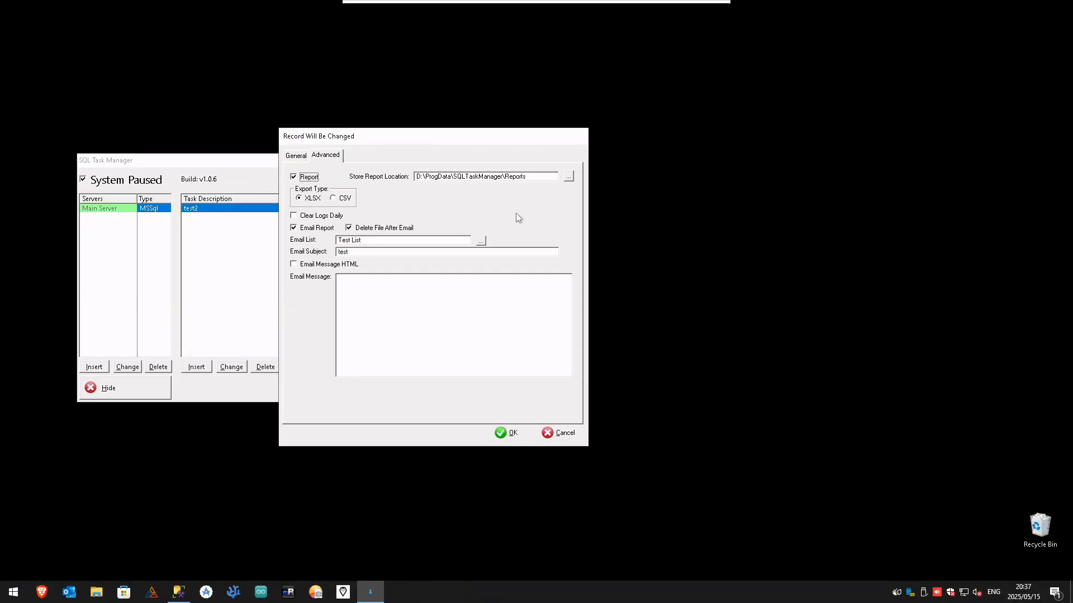
left_click(298, 160)
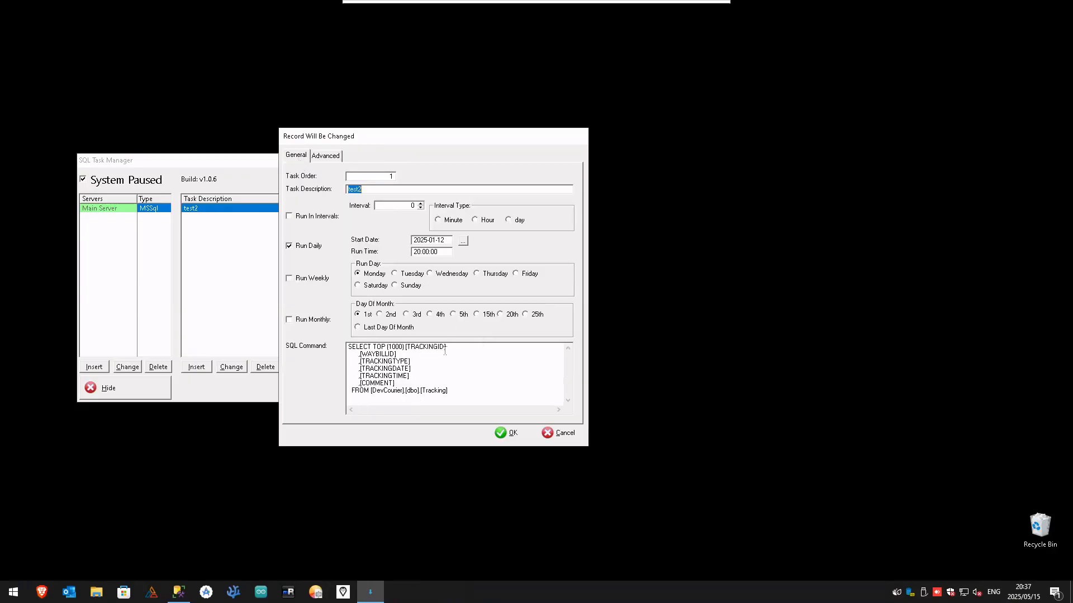
left_click(332, 158)
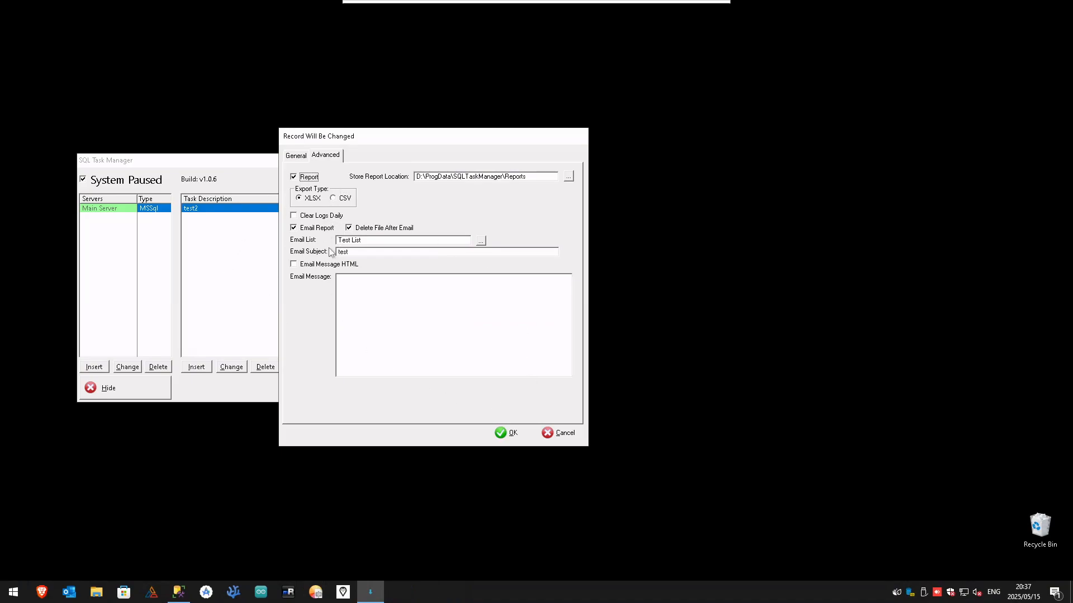
left_click(295, 156)
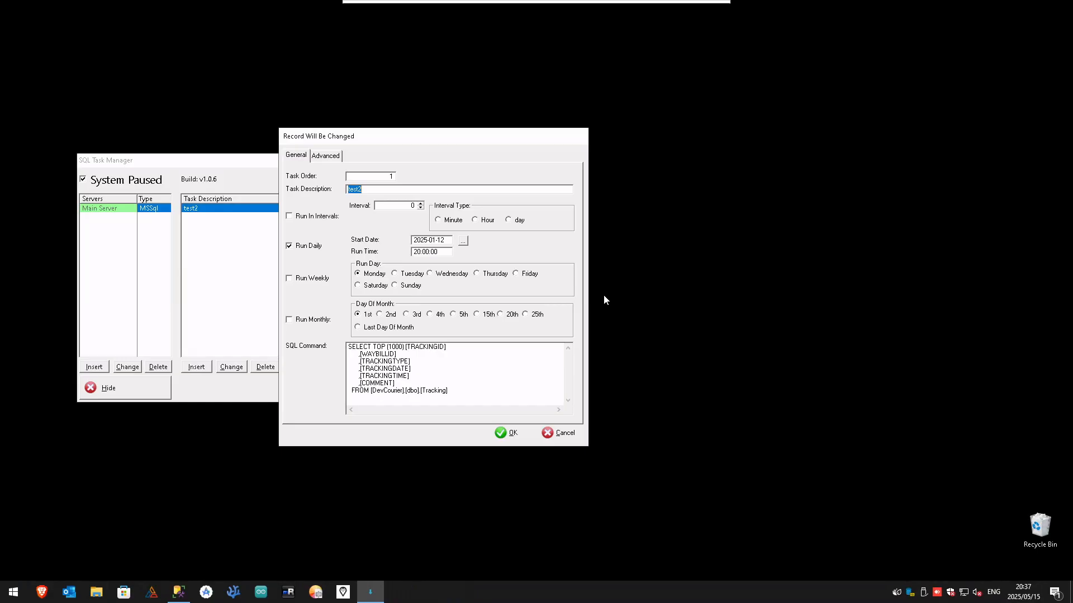
left_click(327, 155)
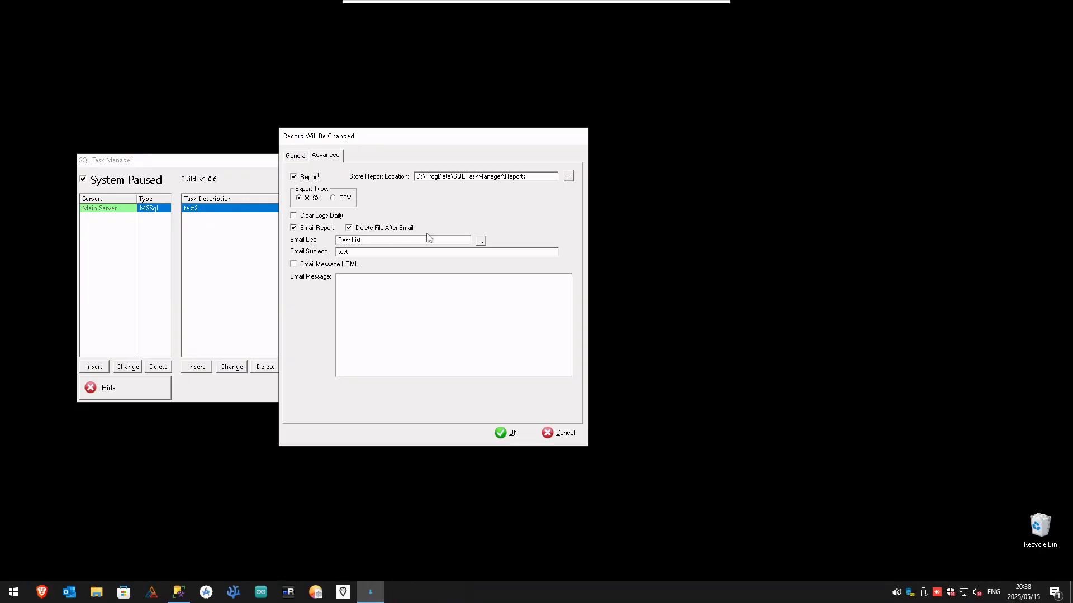
Choose Test List as the email list for the test2 report, check the subject and message fields, and save the task
left_click(480, 240)
double_click(365, 188)
left_click(343, 252)
double_click(343, 252)
left_click(392, 291)
left_click(336, 265)
left_click(429, 313)
left_click(311, 264)
left_click(296, 156)
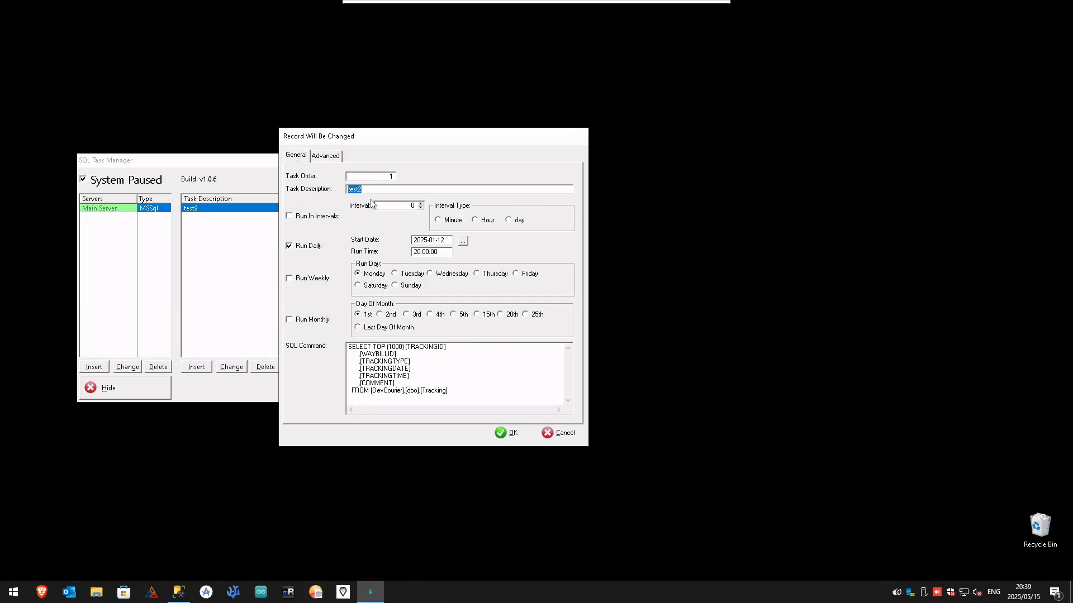
left_click(500, 433)
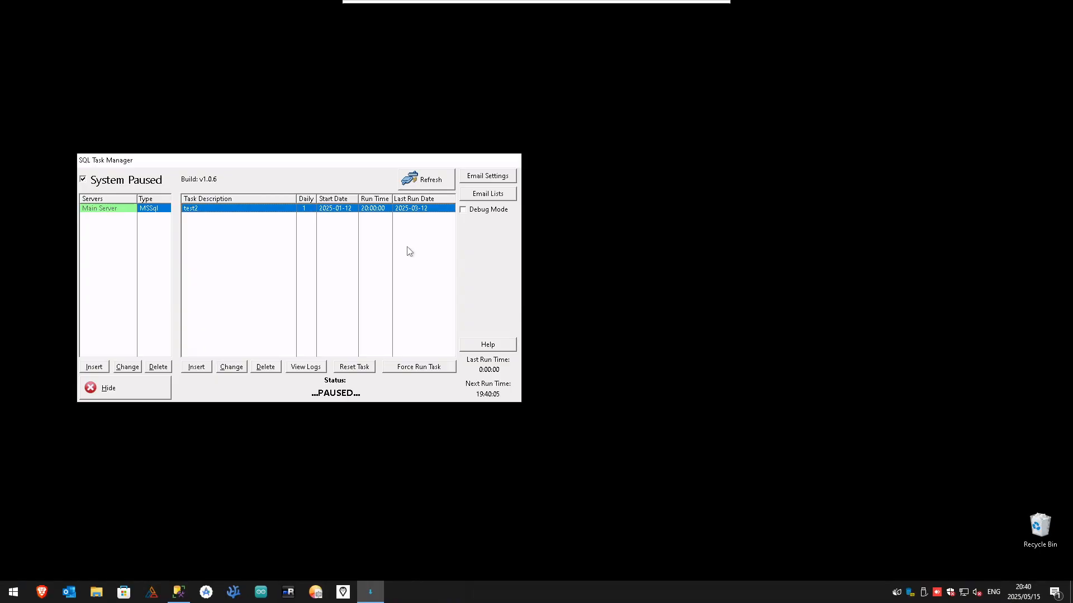
Open the test2 task's run logs, read the log of the first 2025-01-13 run, and close the logs
left_click(314, 372)
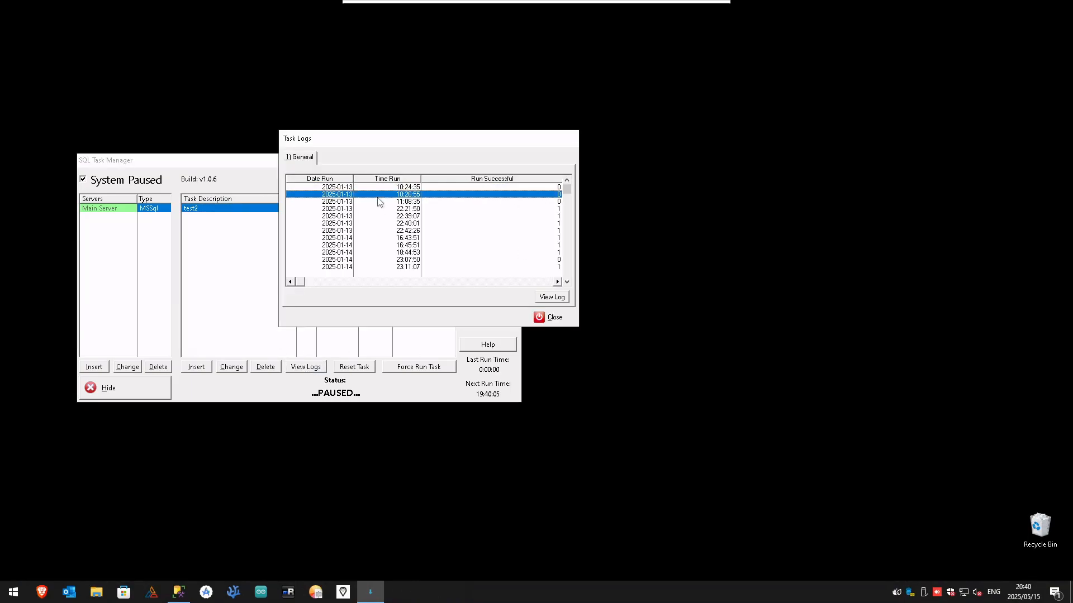
left_click(550, 297)
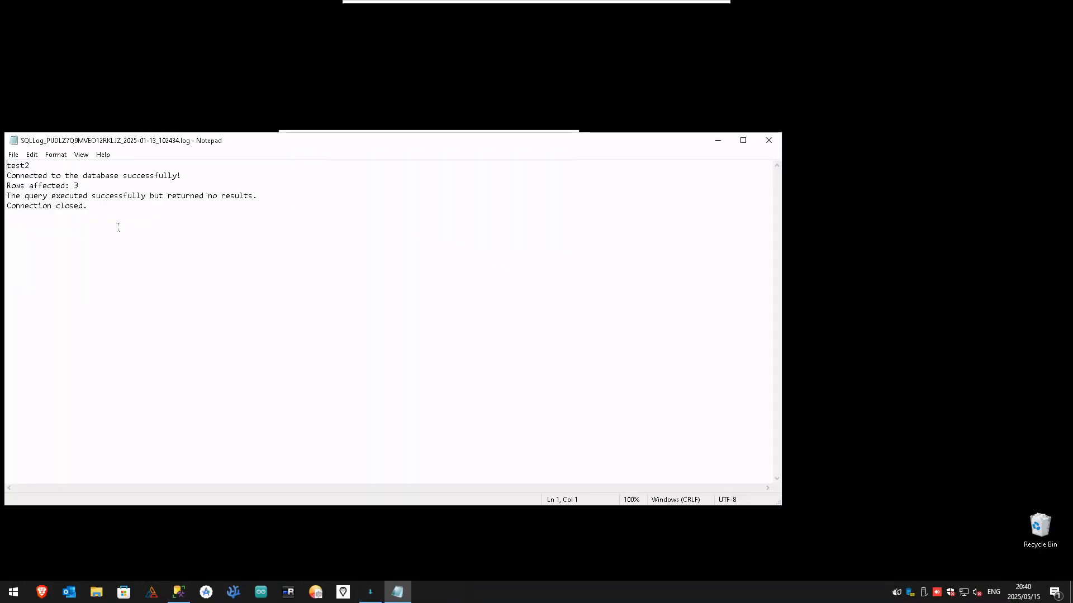
left_click(765, 140)
left_click(557, 322)
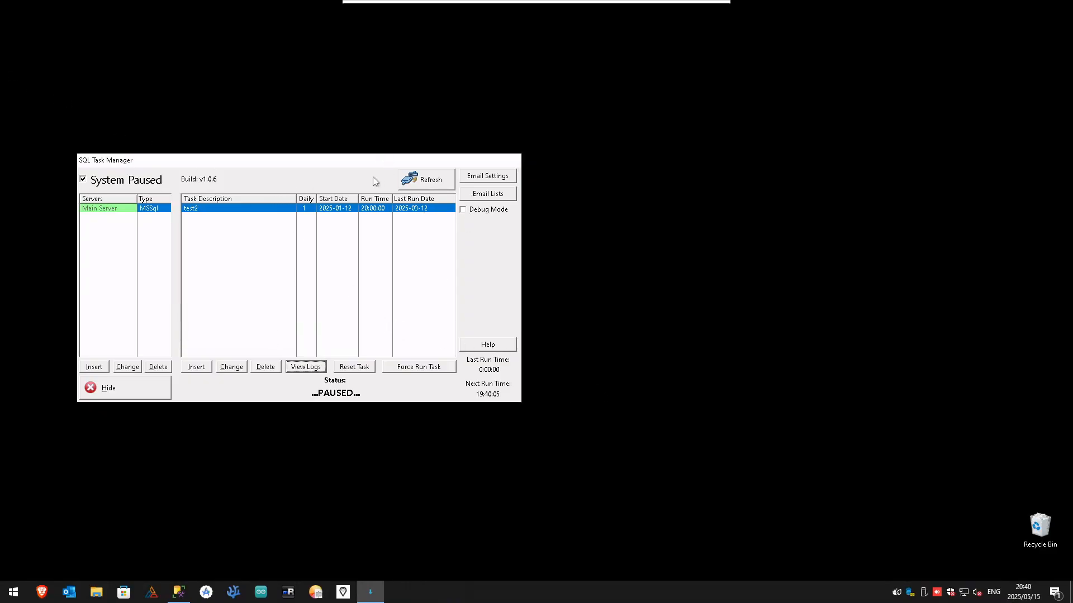
Switch to the Brave browser, open davcomm.co.za and view the Contact Us page
left_click_drag(249, 164, 280, 136)
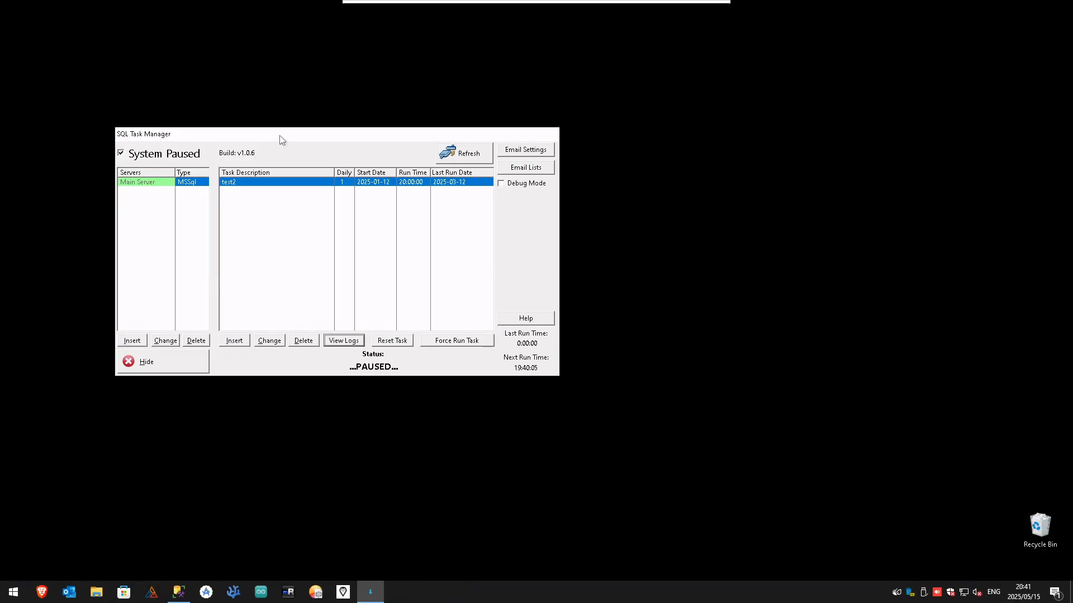
left_click(41, 601)
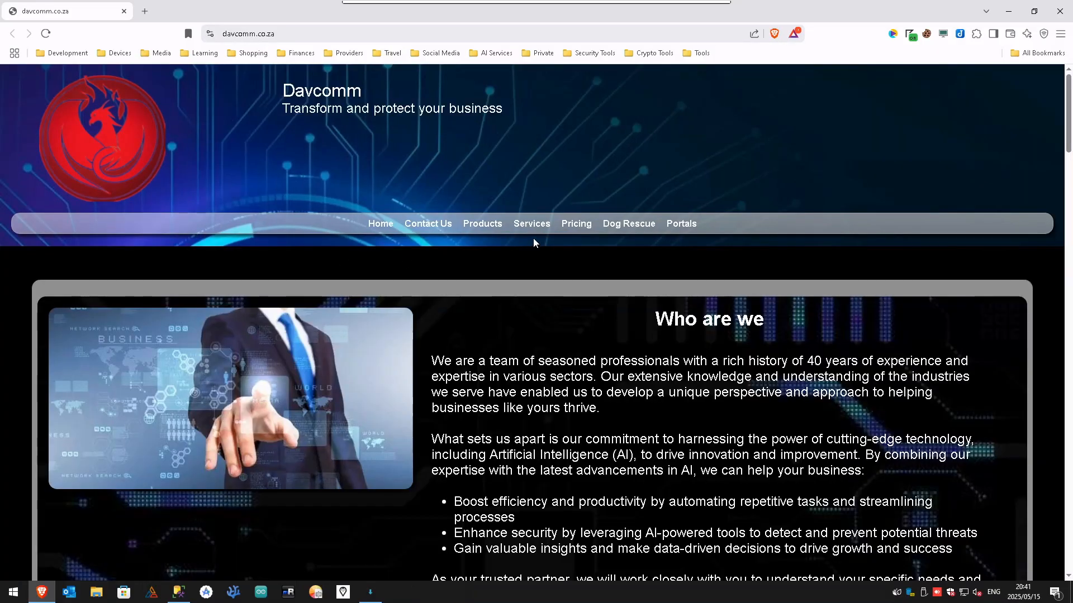
mouse_move(467, 233)
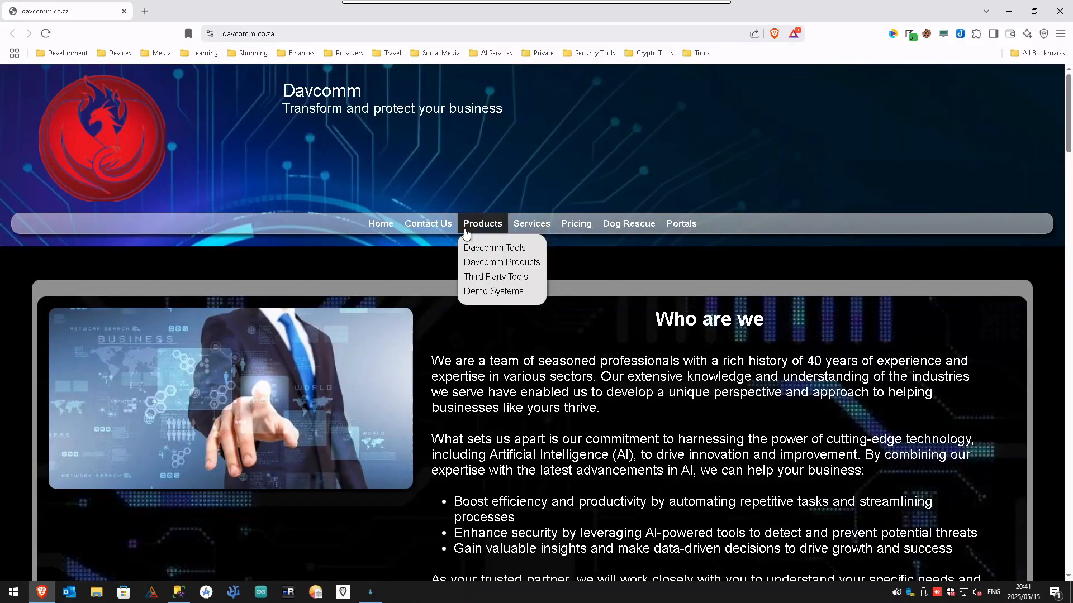
left_click(438, 223)
scroll(533, 436, "down", 2)
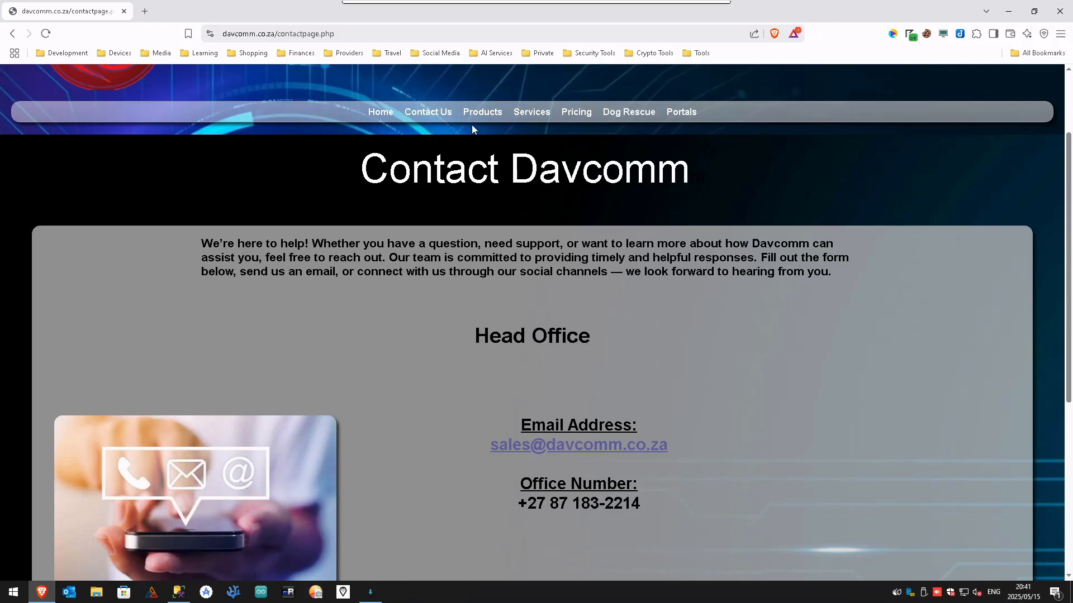
Open the Davcomm Tools product page and find the SQL Task Manager purchase entry
mouse_move(486, 114)
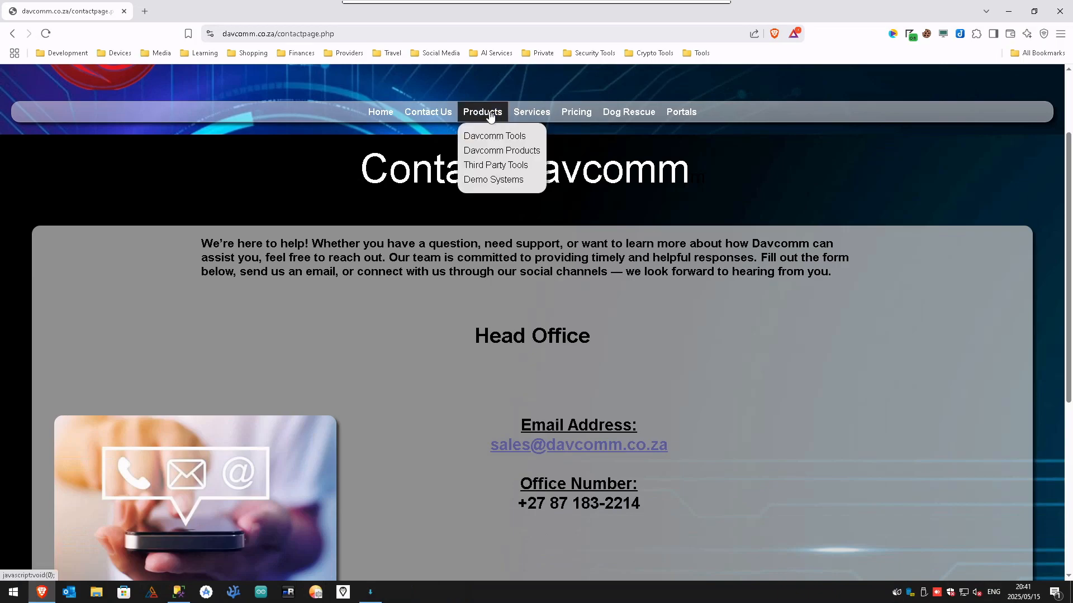
left_click(501, 138)
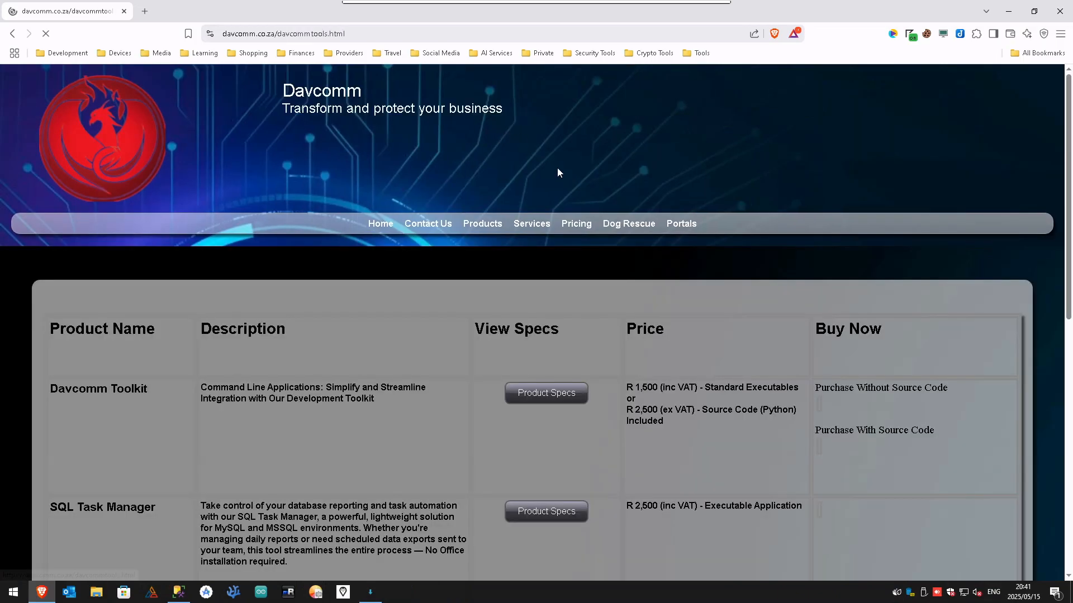
scroll(641, 328, "down", 4)
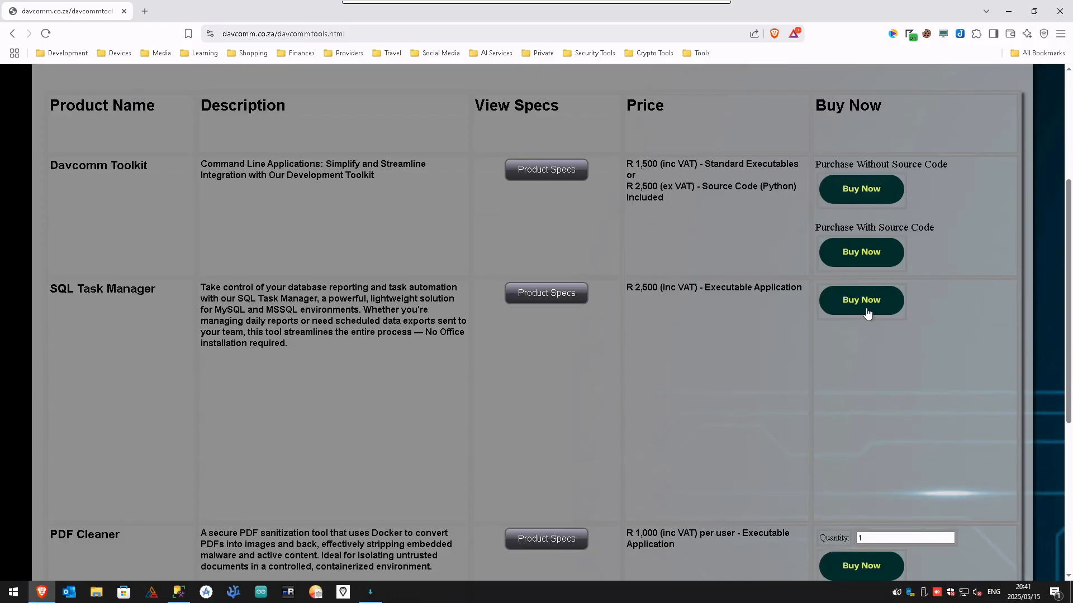